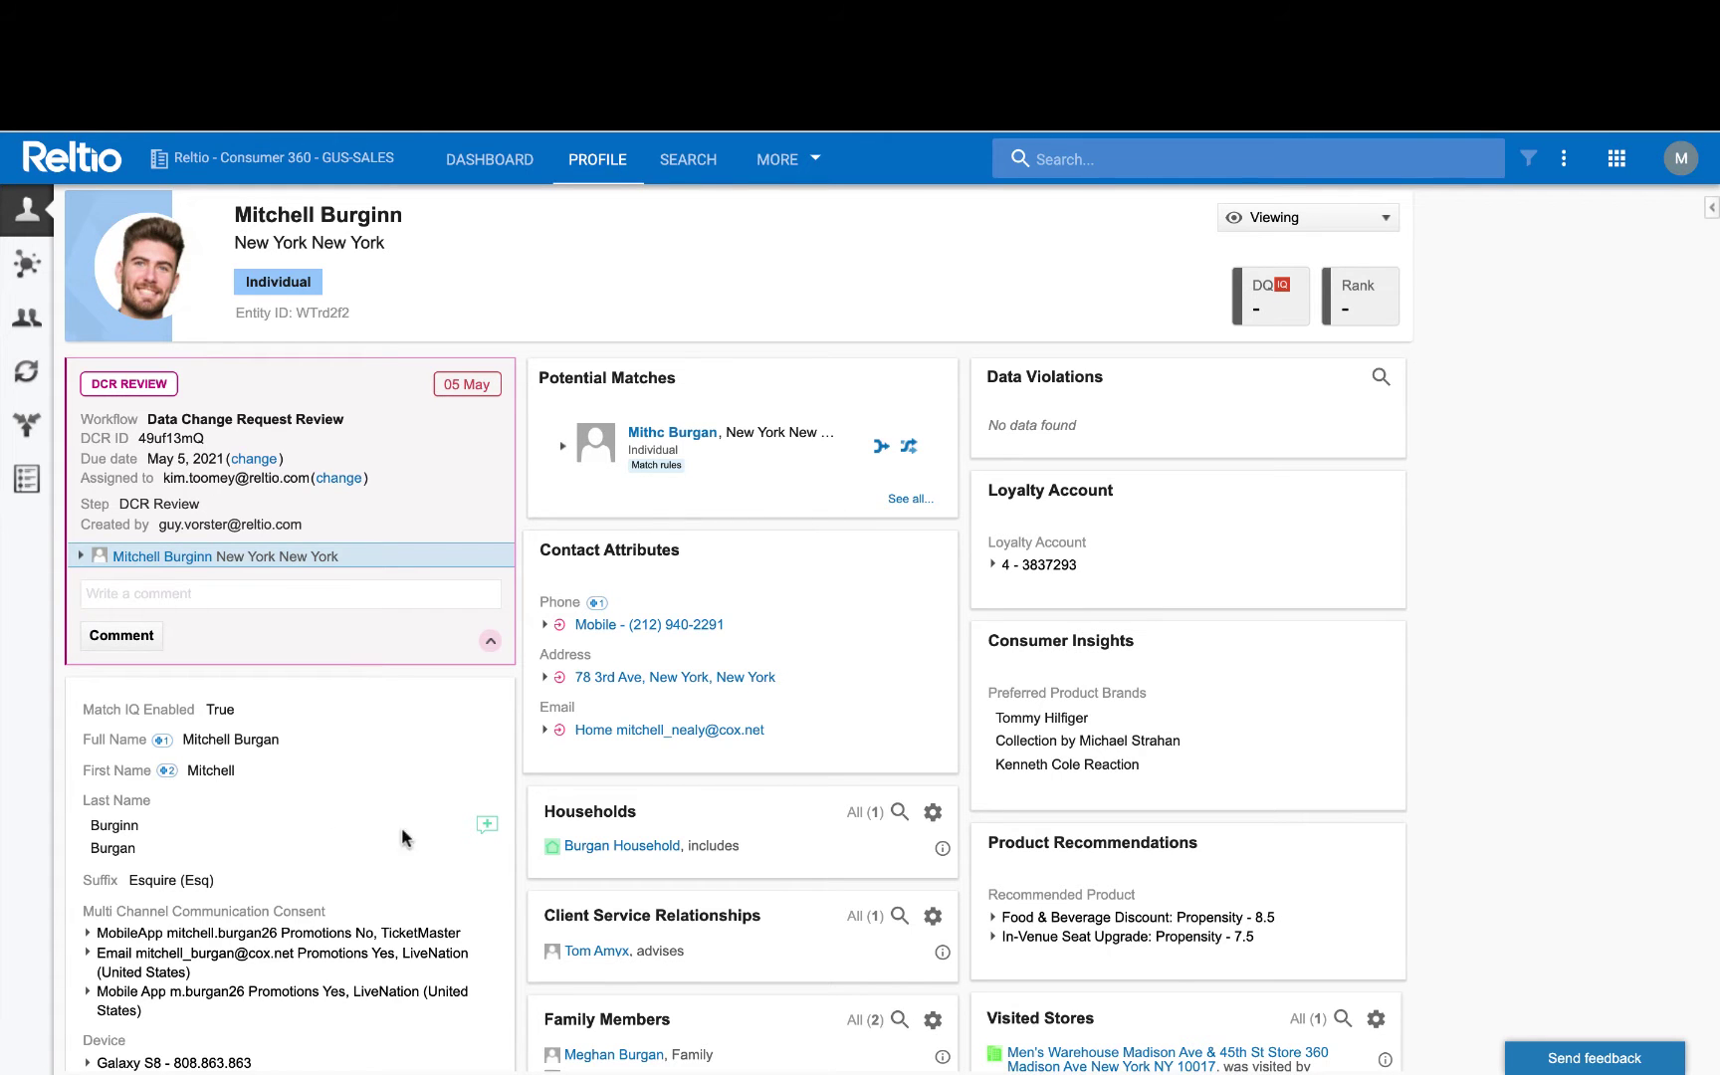
scroll(844, 852, "down", 3)
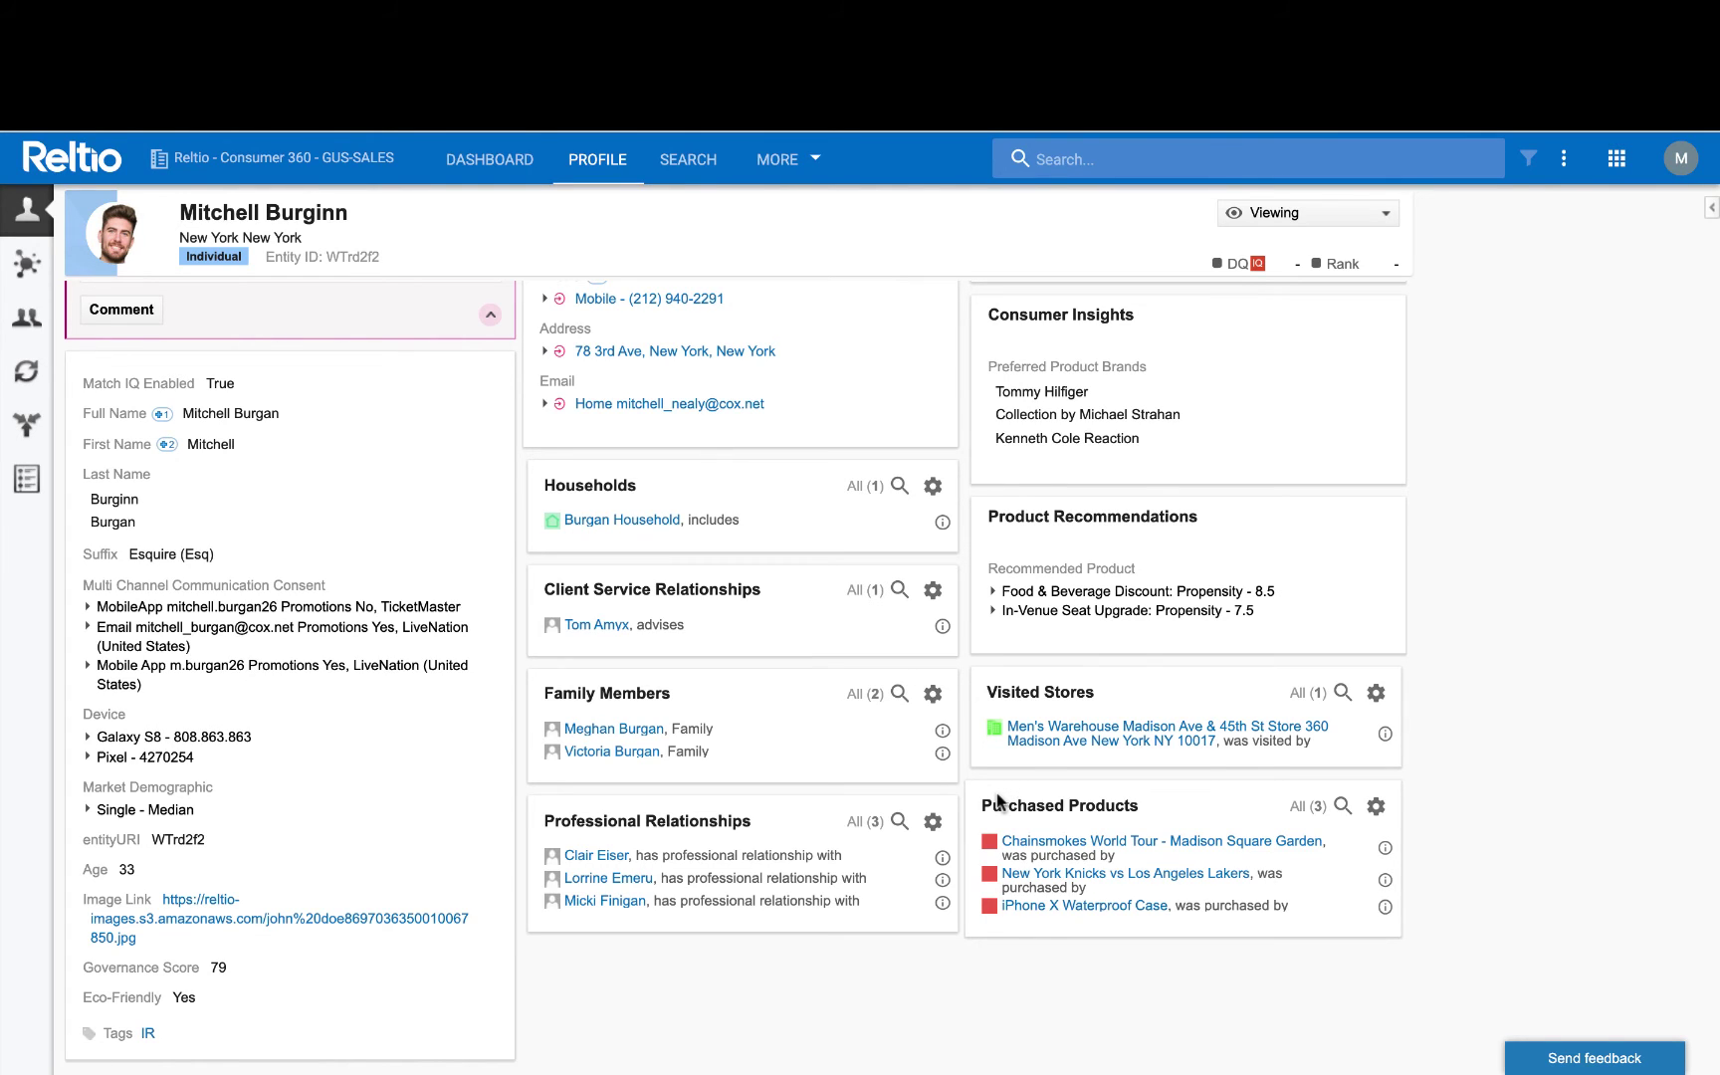
- Expand the Men's Warehouse visited-store entry to reveal its attributes, including Primary Store: Yes
mouse_move(1170, 732)
left_click(1386, 738)
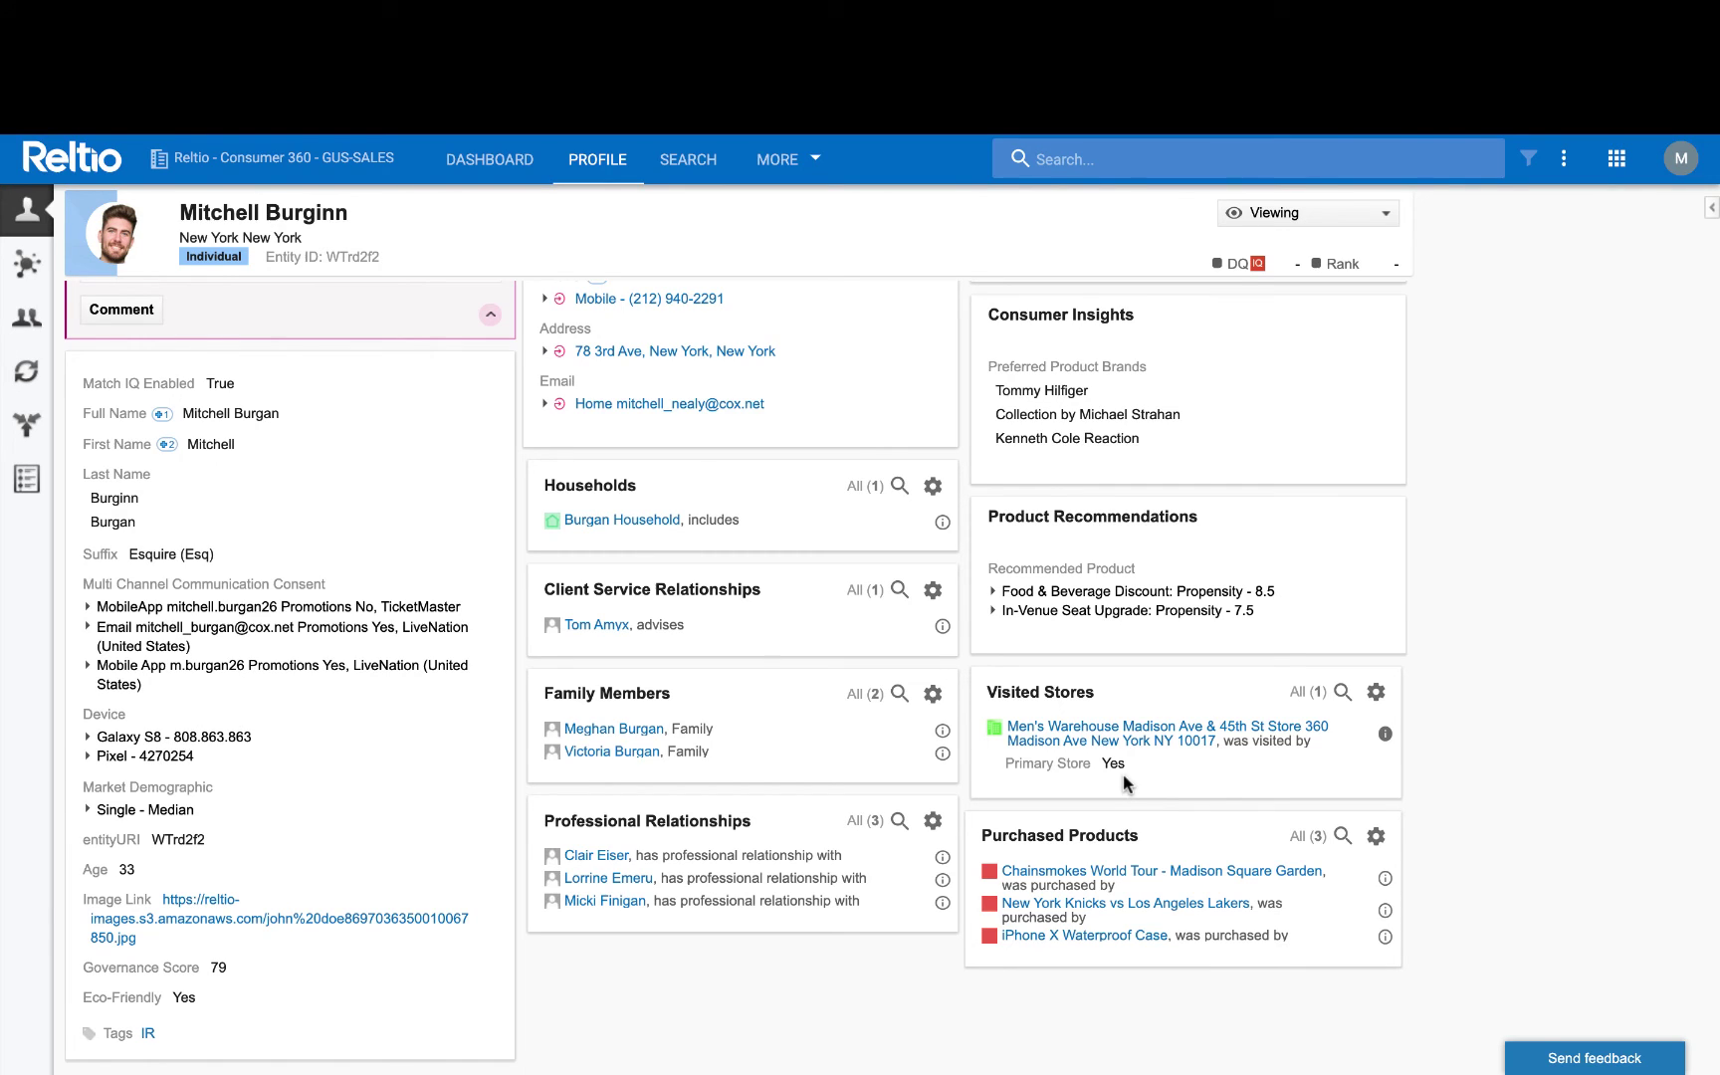
left_click(35, 257)
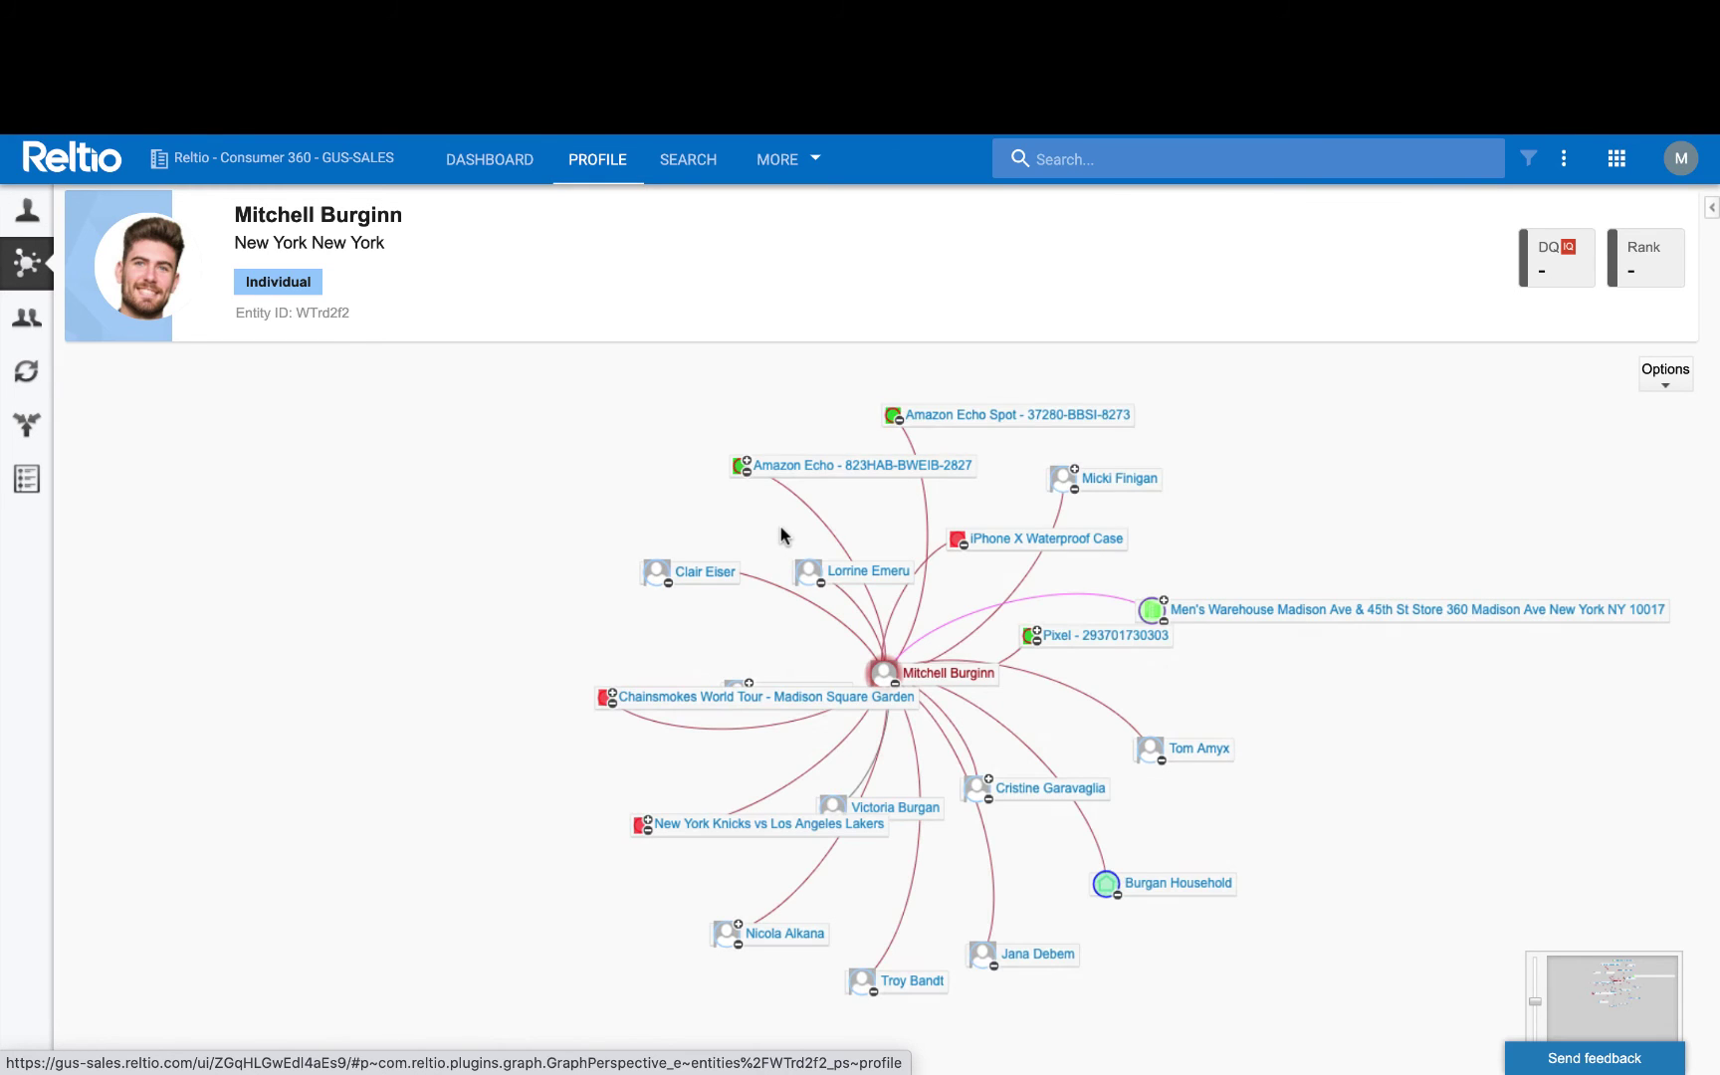
left_click(1075, 471)
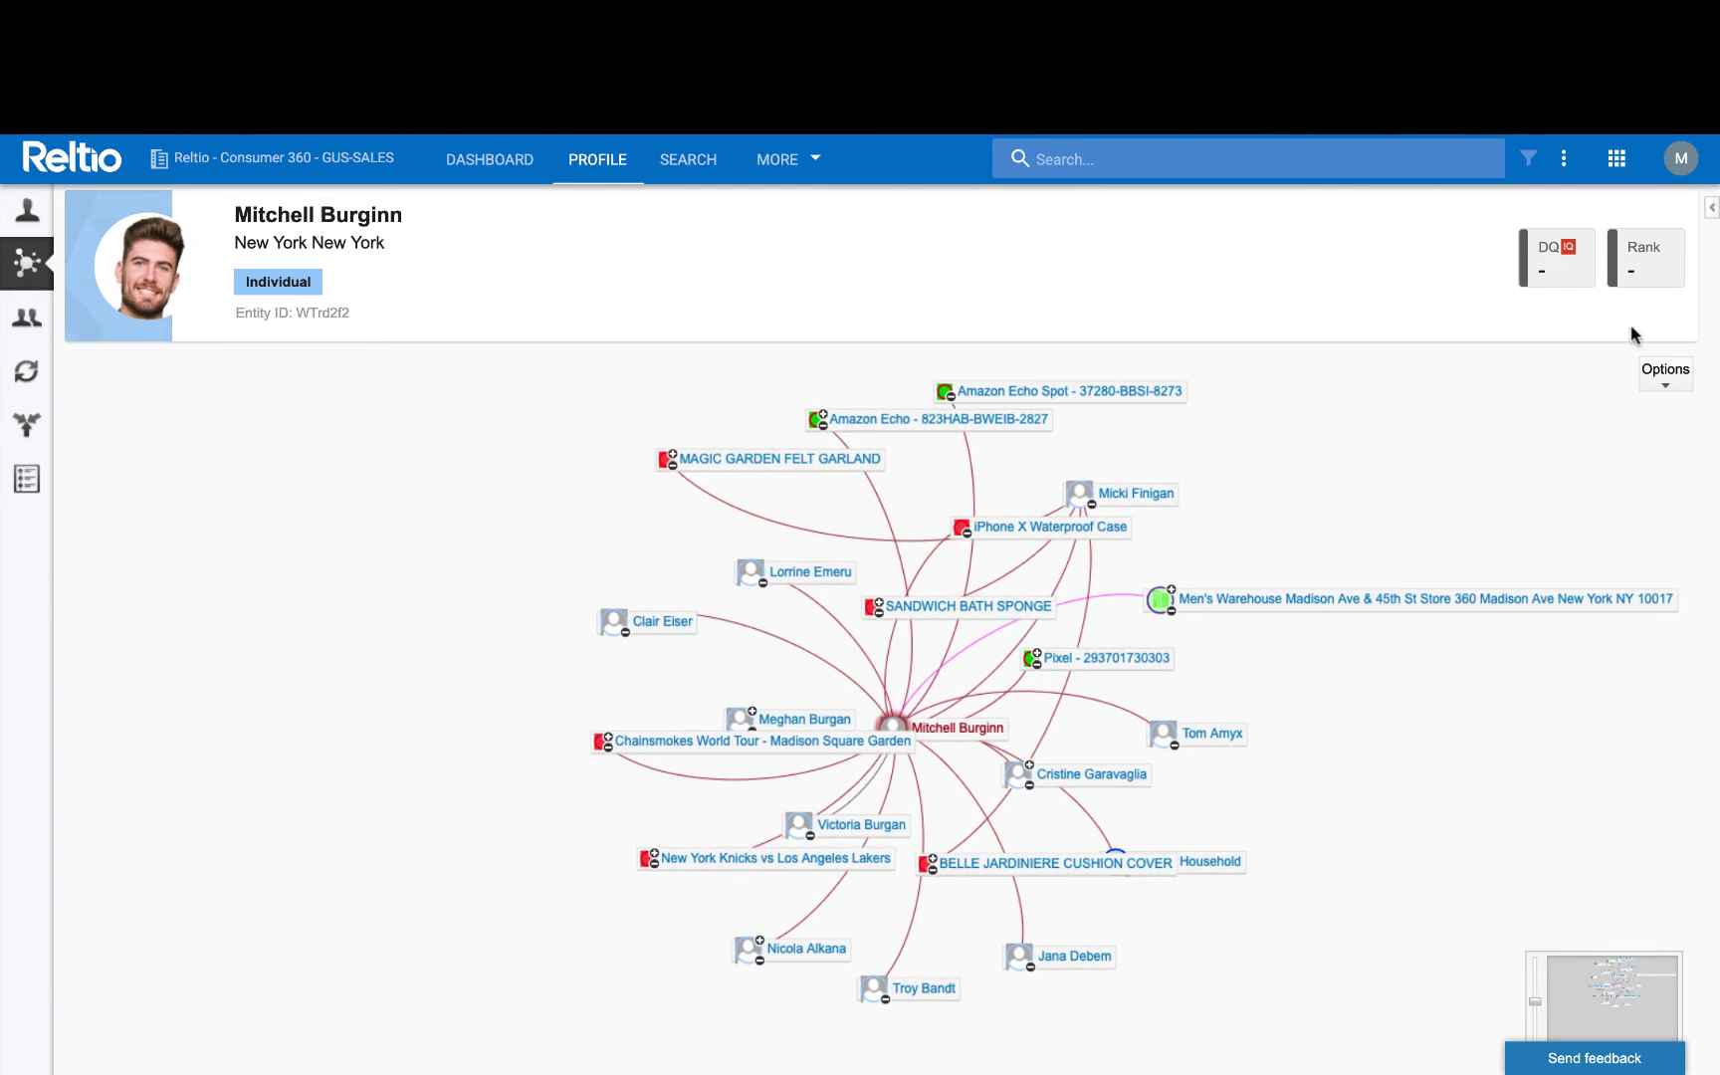
- Filter the graph to hide Device and Store entities and professional relationship and Friend links
left_click(1710, 212)
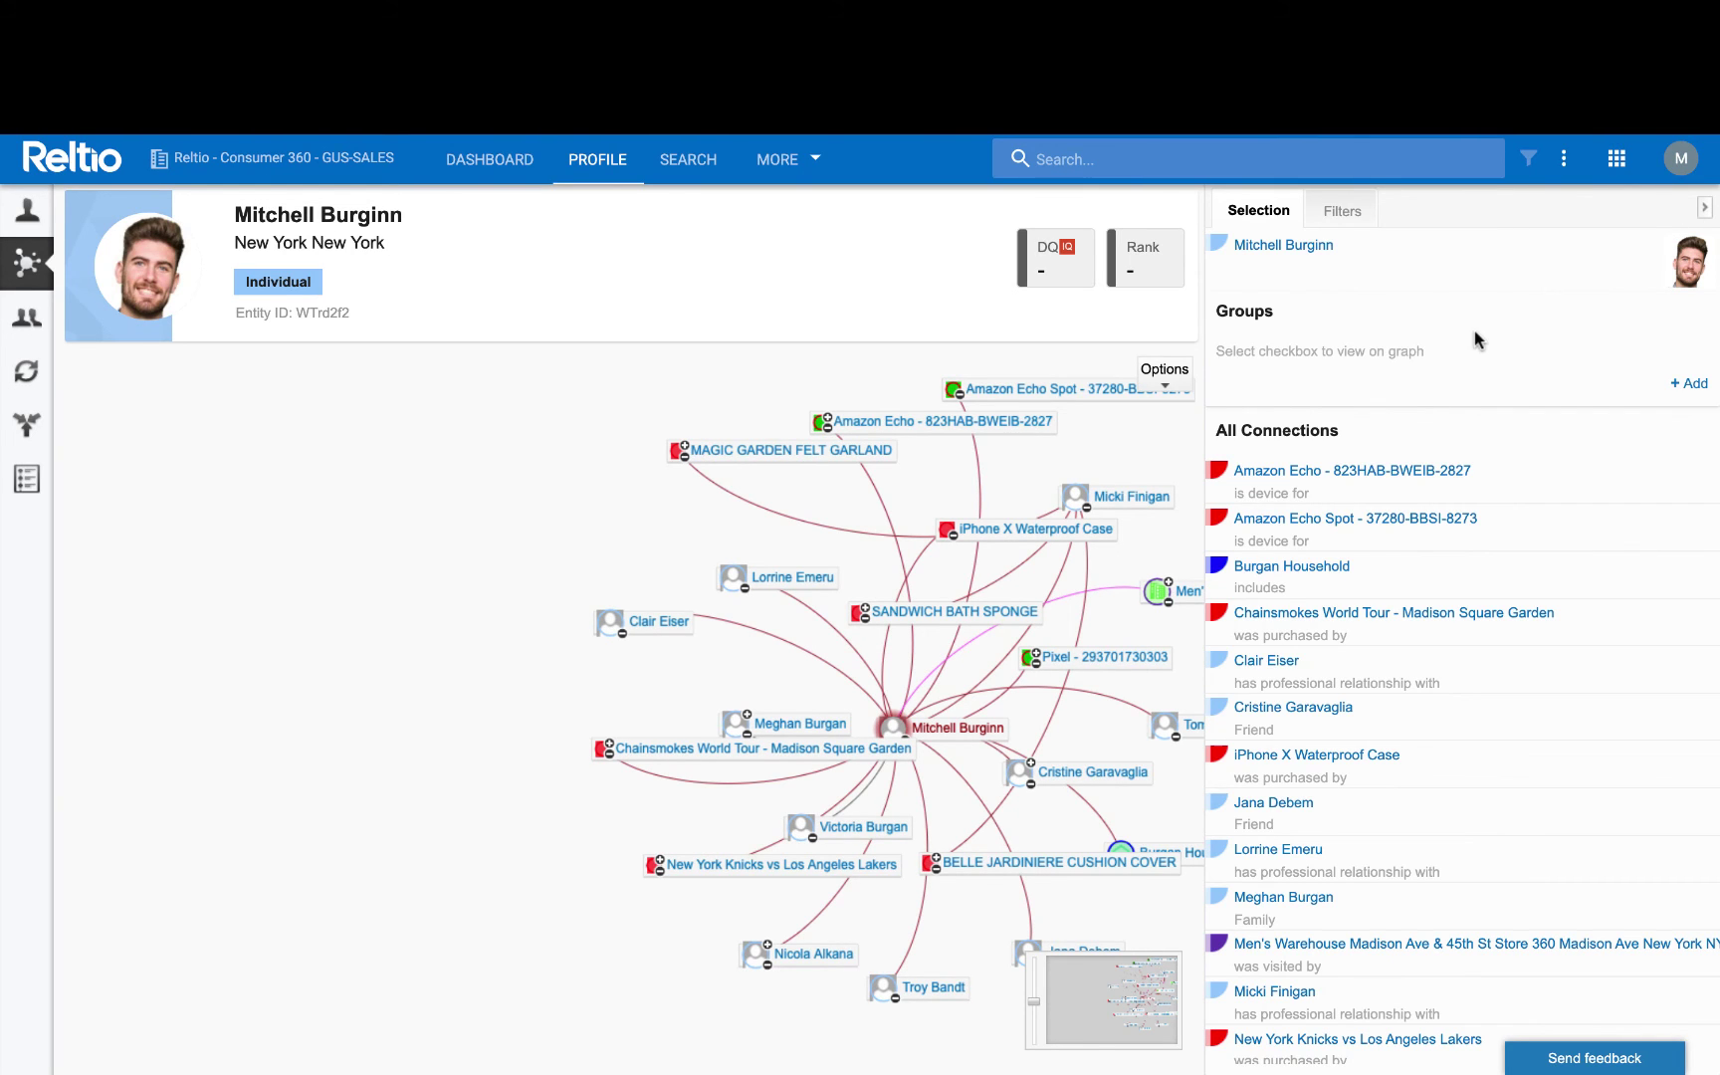
left_click(1342, 215)
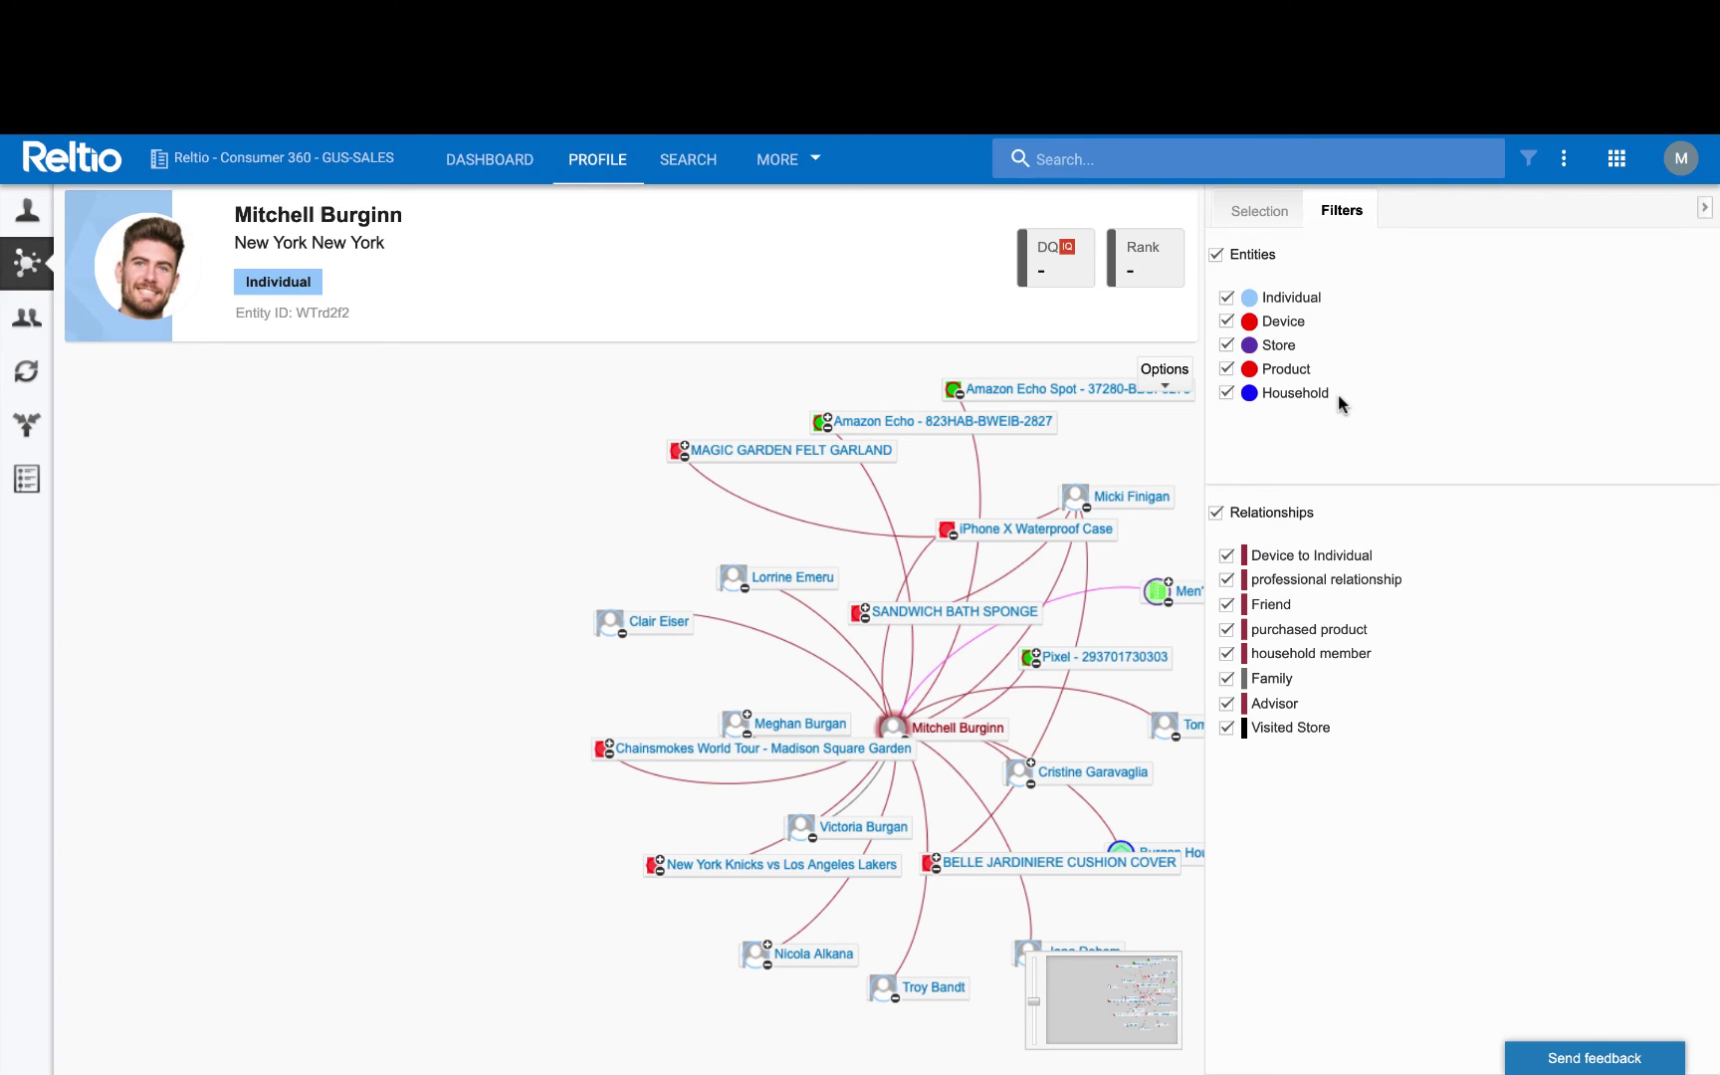
left_click(1226, 322)
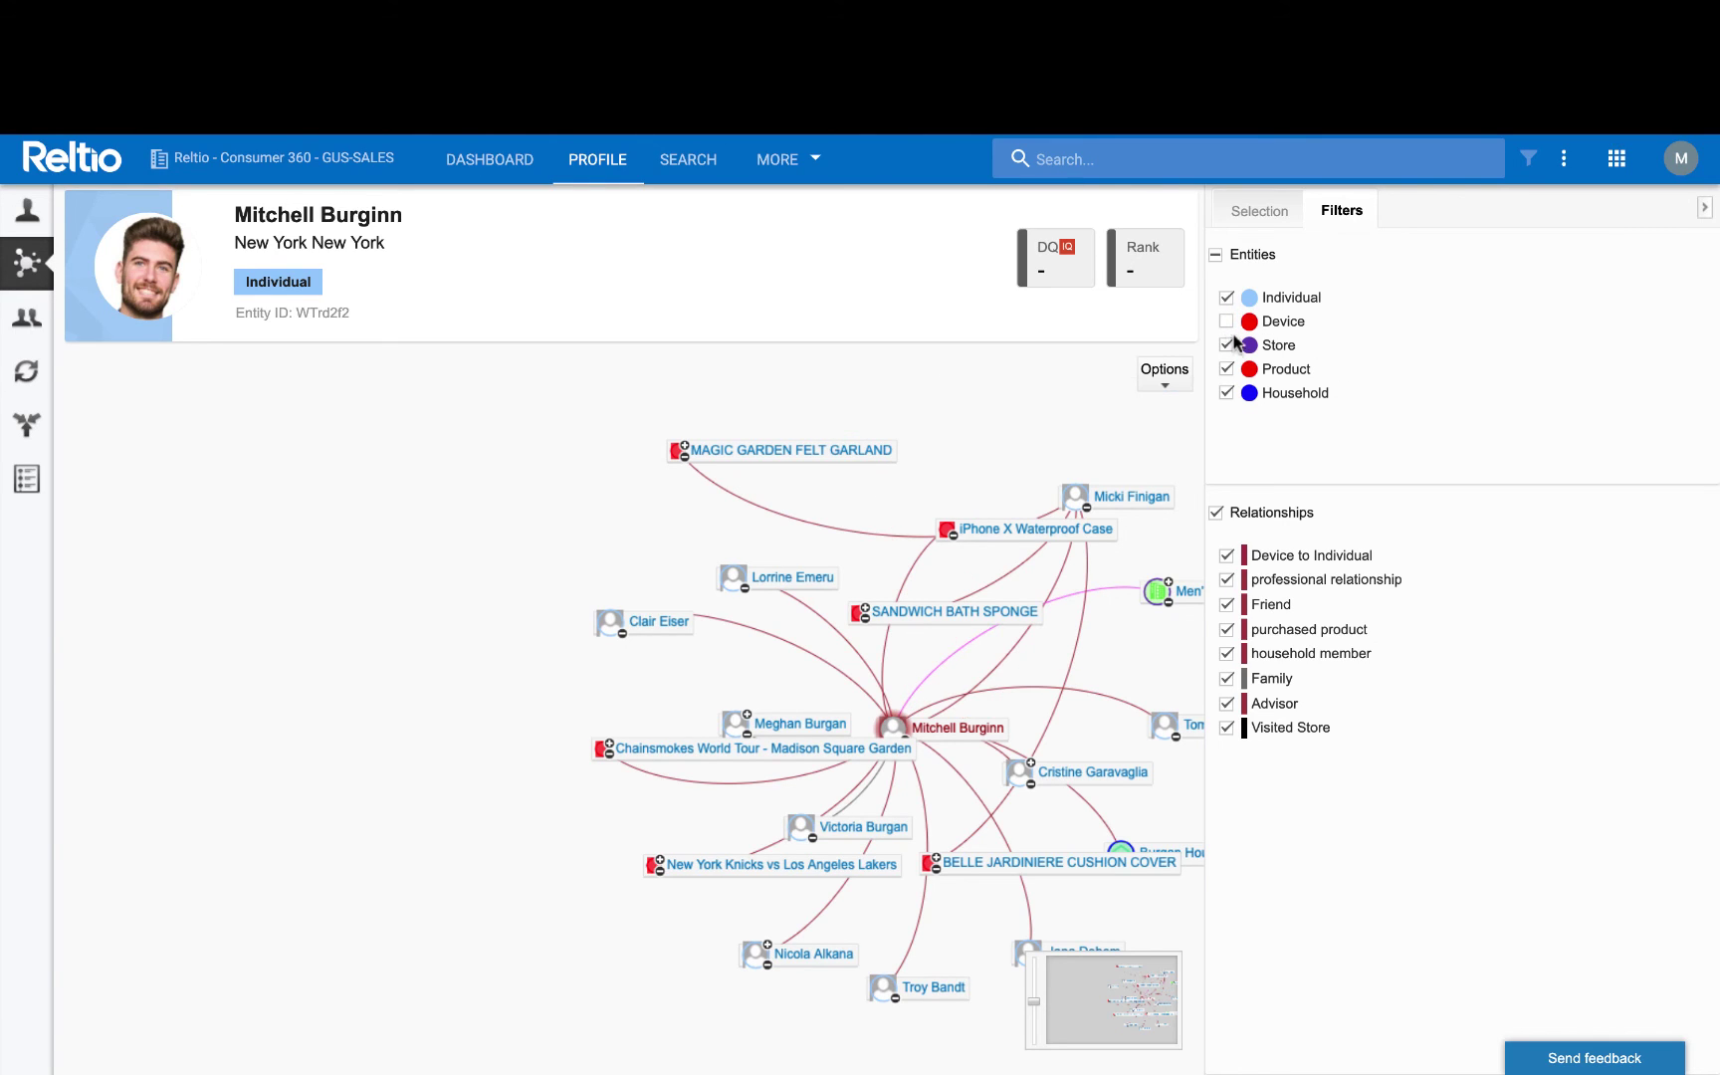
left_click(1227, 346)
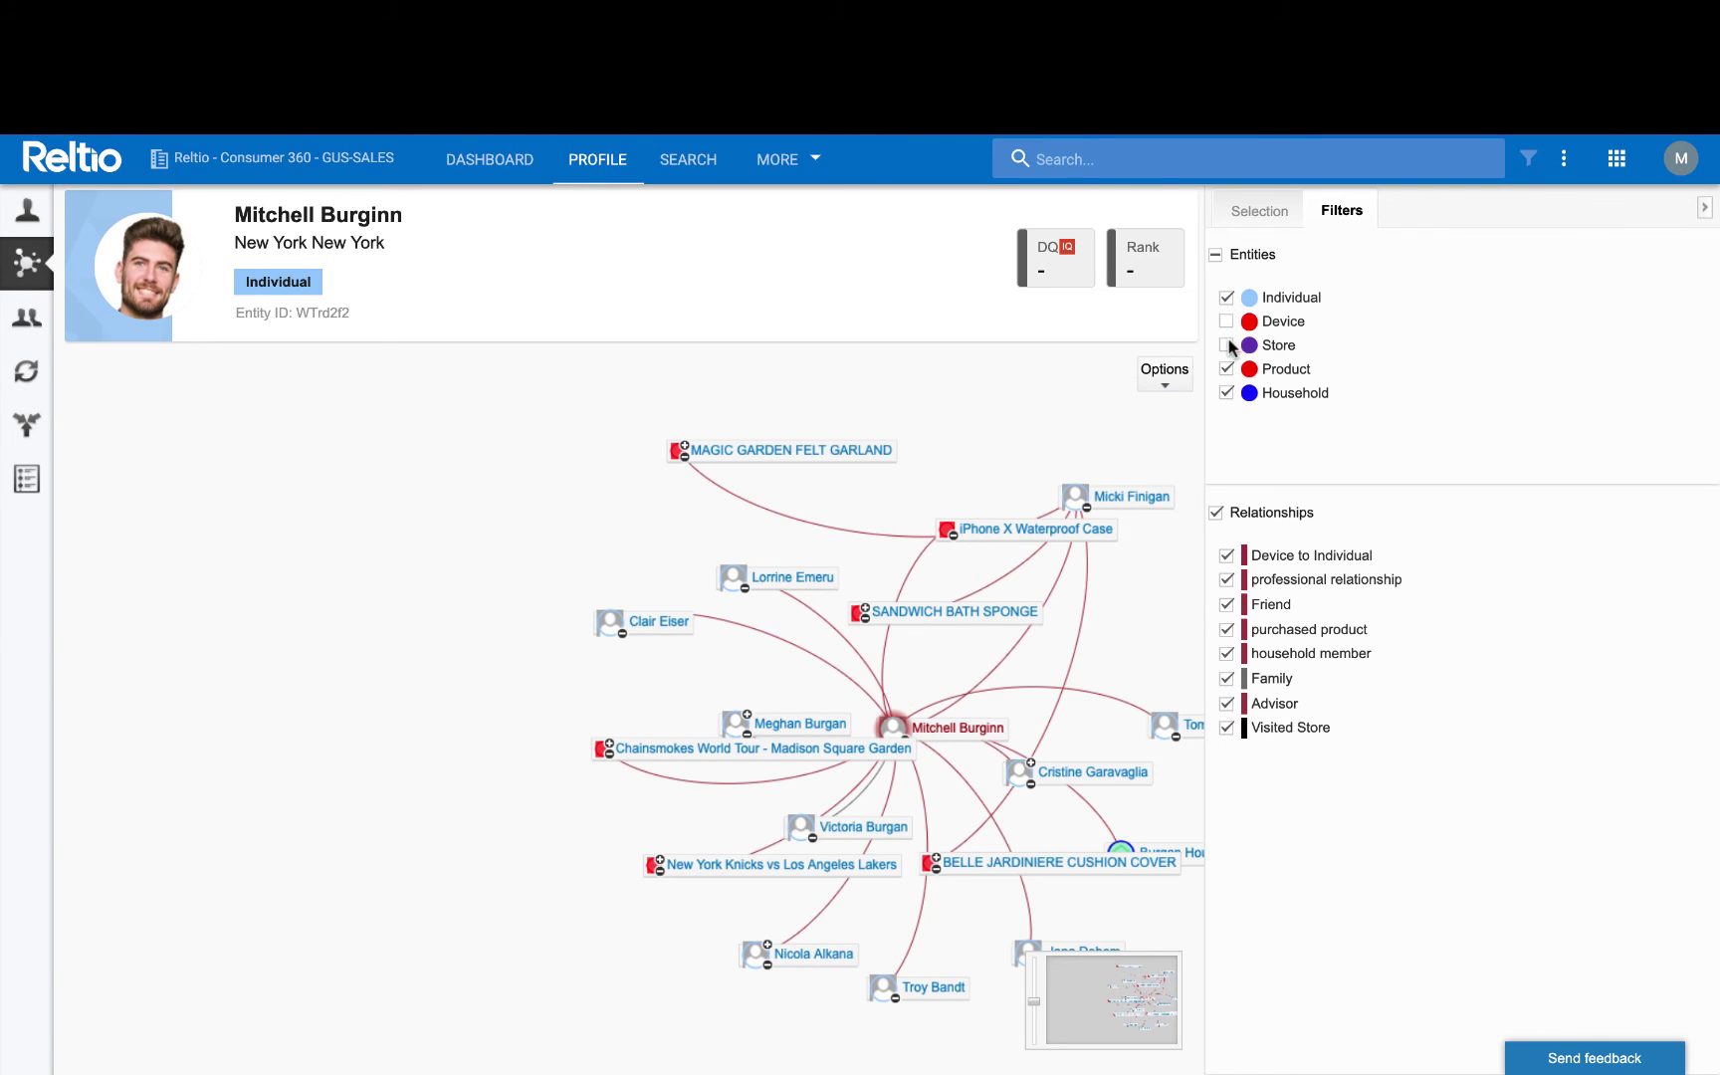
left_click(1226, 556)
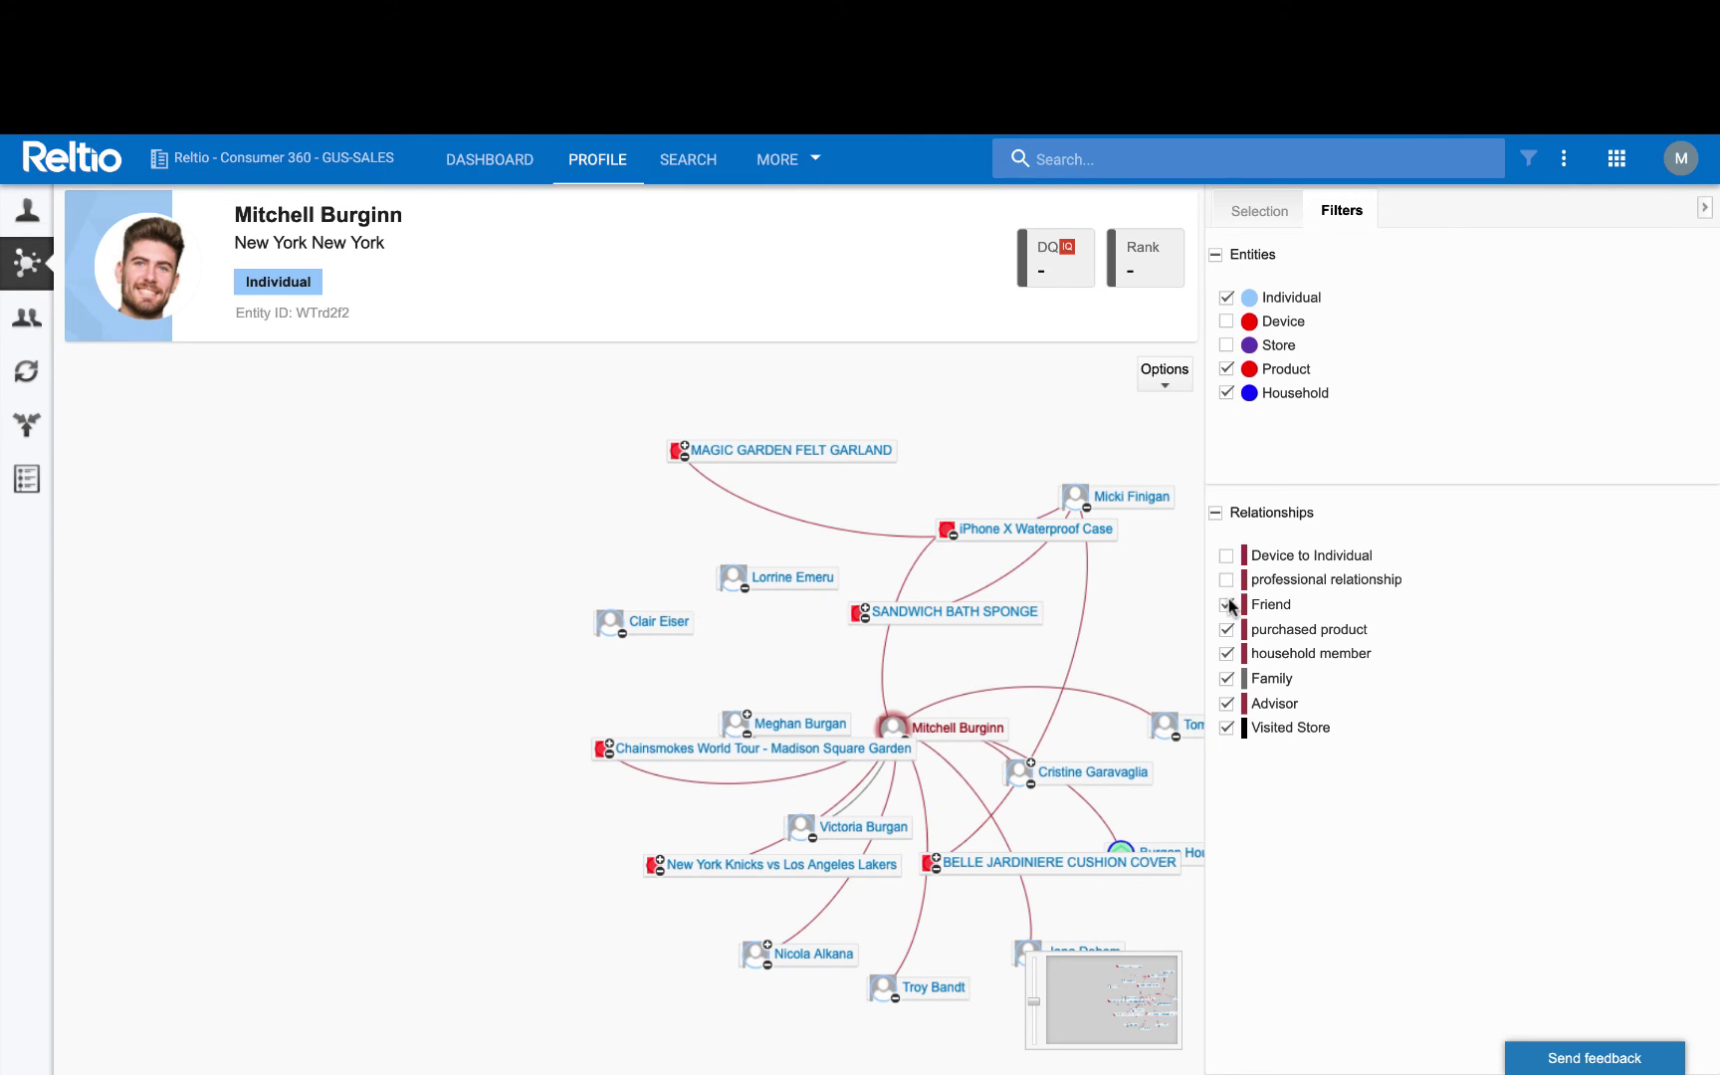
left_click(1227, 605)
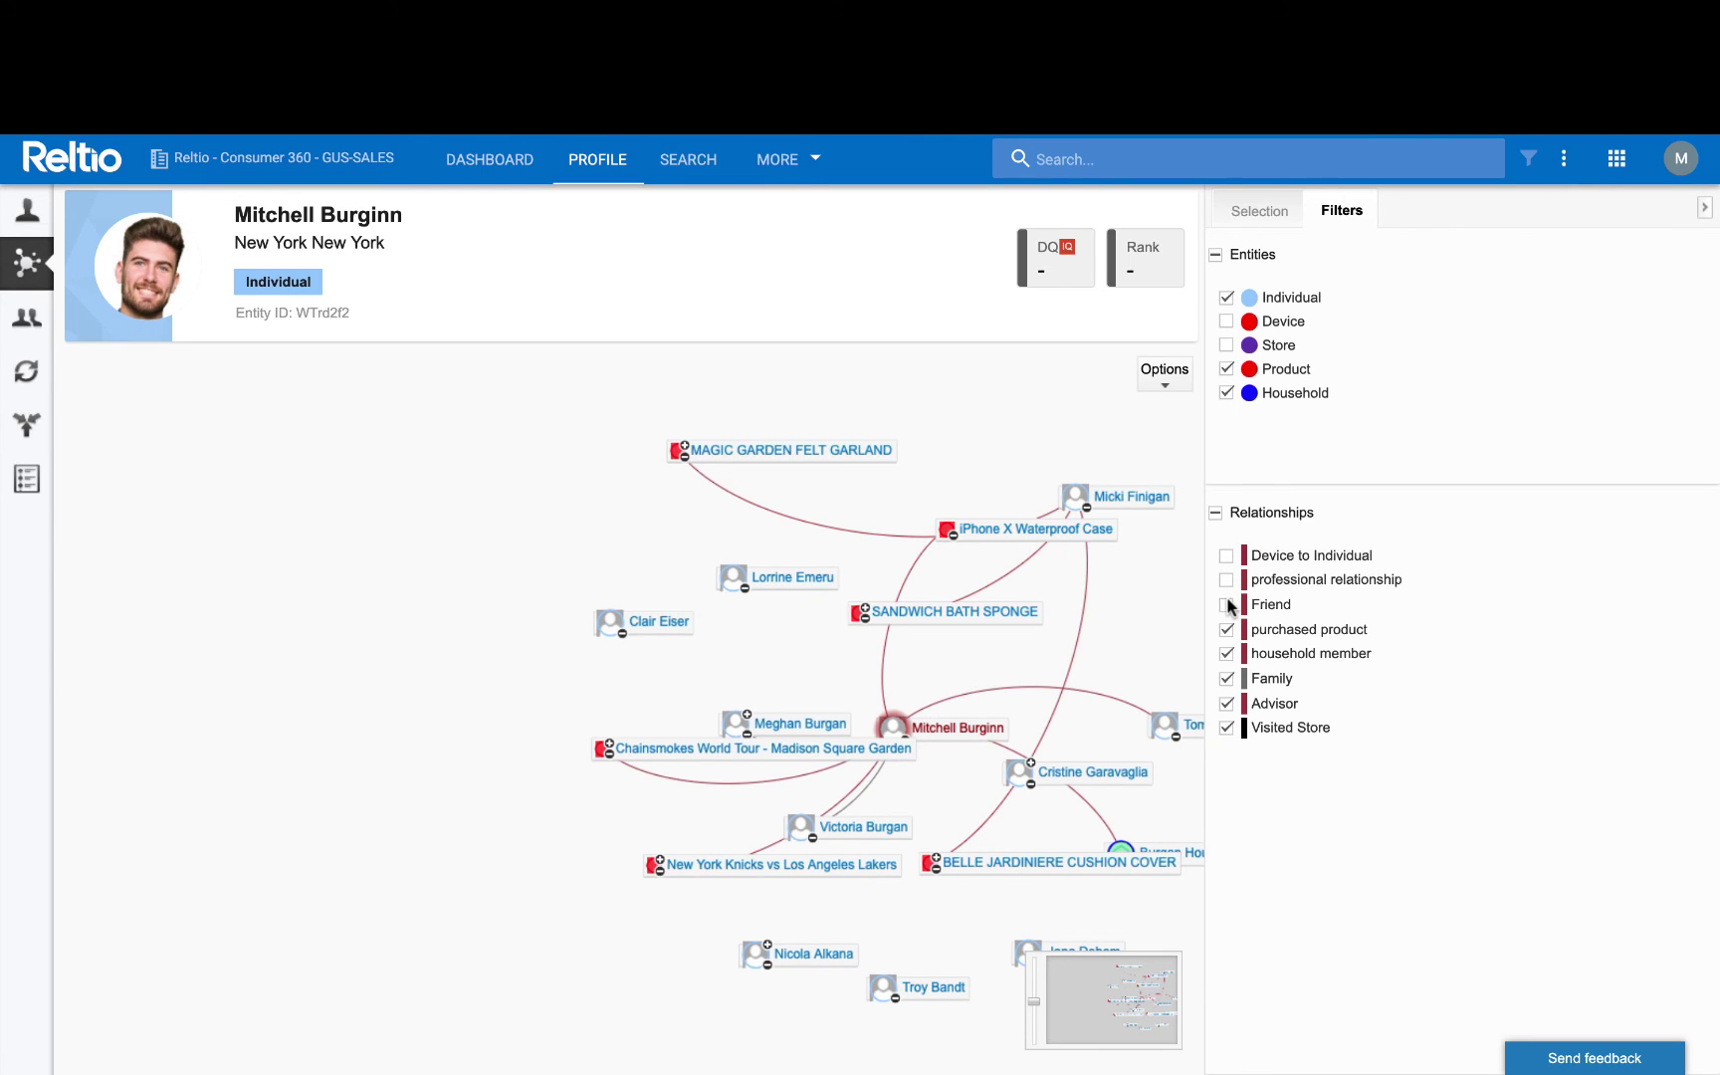